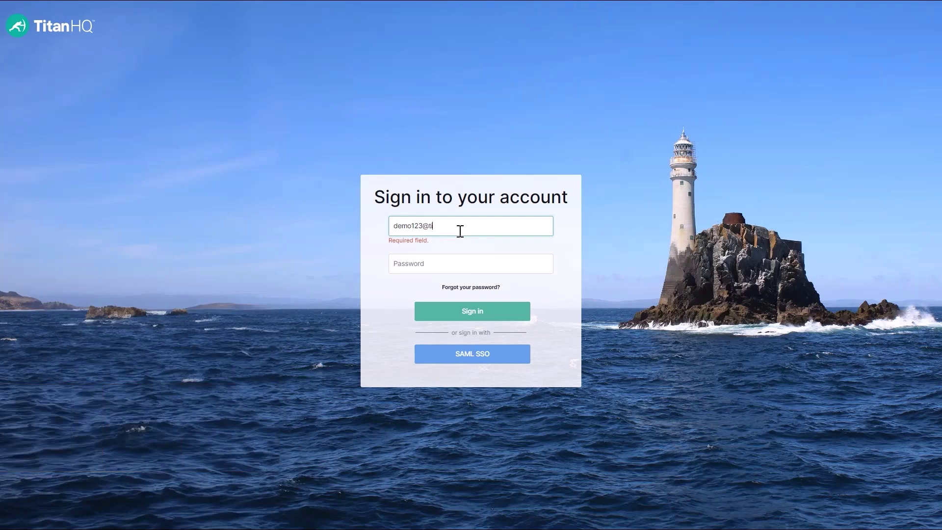
Sign in to the TitanHQ portal by completing the account e-mail and entering the account password.
type("tanhq.com")
left_click(448, 258)
type("••••••••••••••••")
left_click(458, 309)
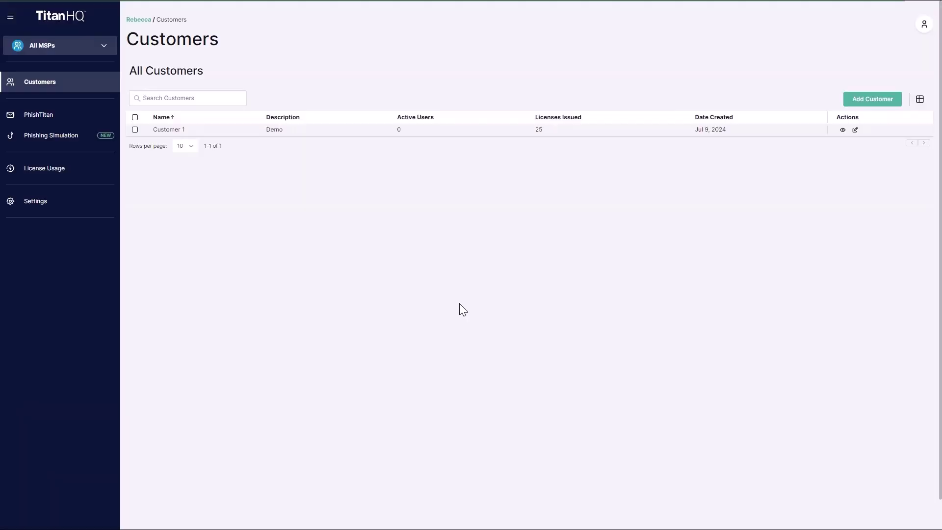
Begin adding a customer named Customer 2 with the description Demo and proceed to the solutions stage.
left_click(872, 98)
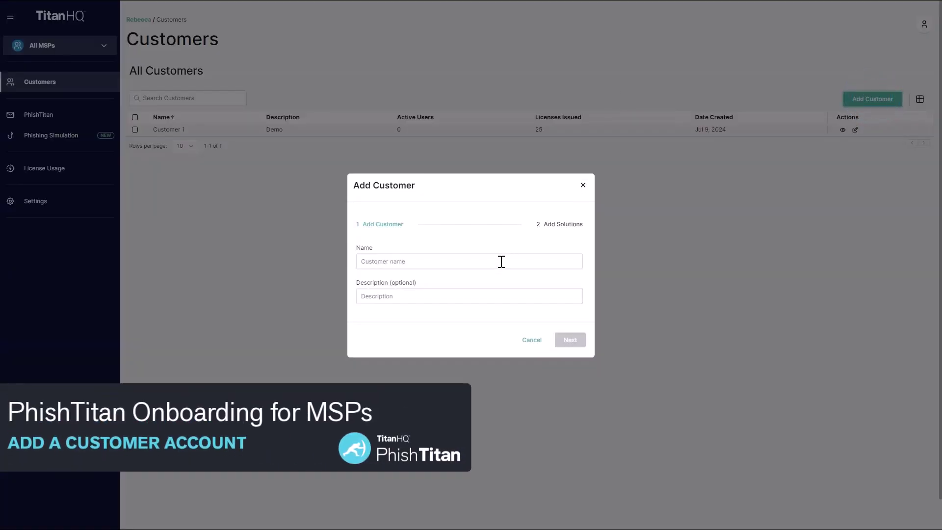
left_click(500, 262)
type("Cust")
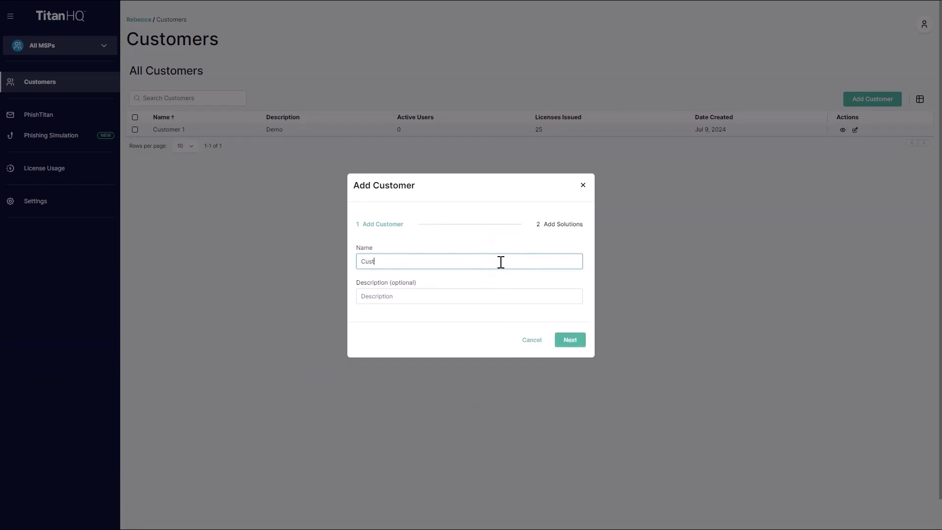
left_click(469, 296)
type("Demo")
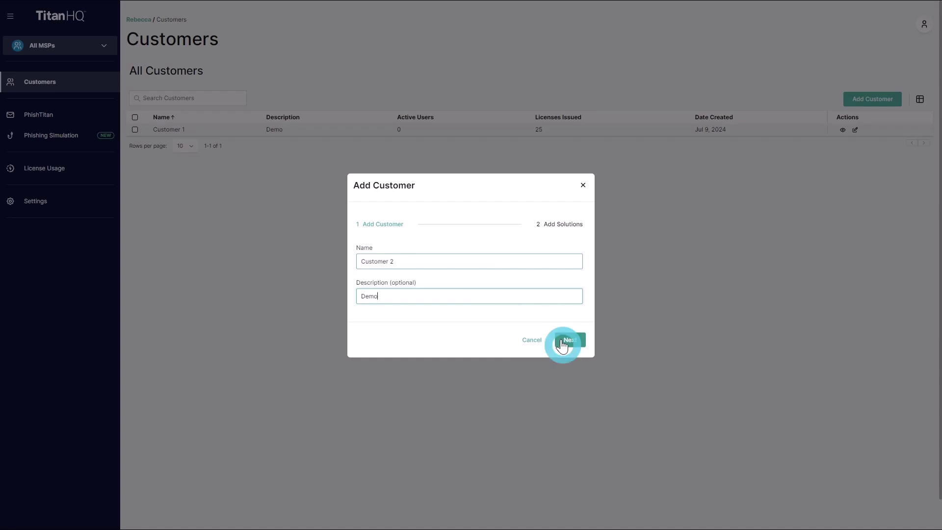
left_click(563, 345)
Set the licenses purchased to 25, enable PhishTitan and Phishing Simulation for the customer, and save the customer.
left_click(440, 236)
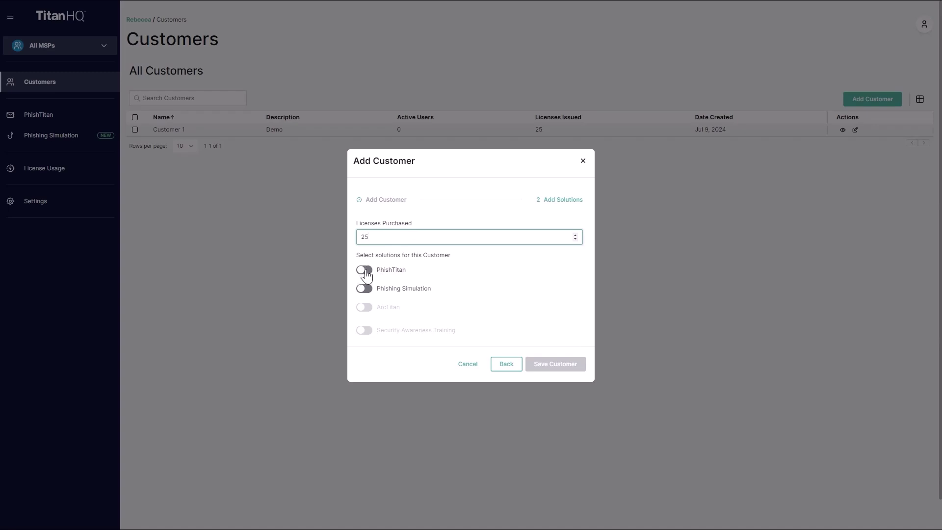
left_click(364, 271)
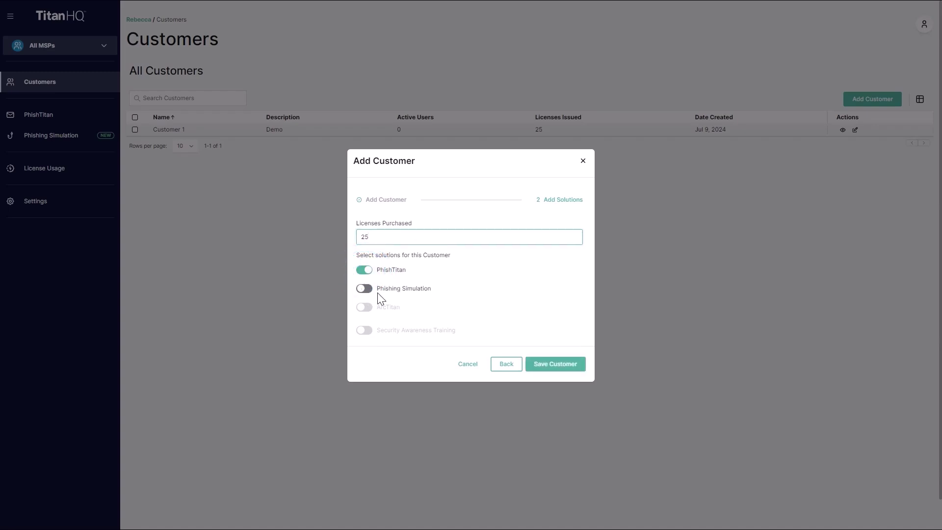
left_click(364, 289)
left_click(557, 366)
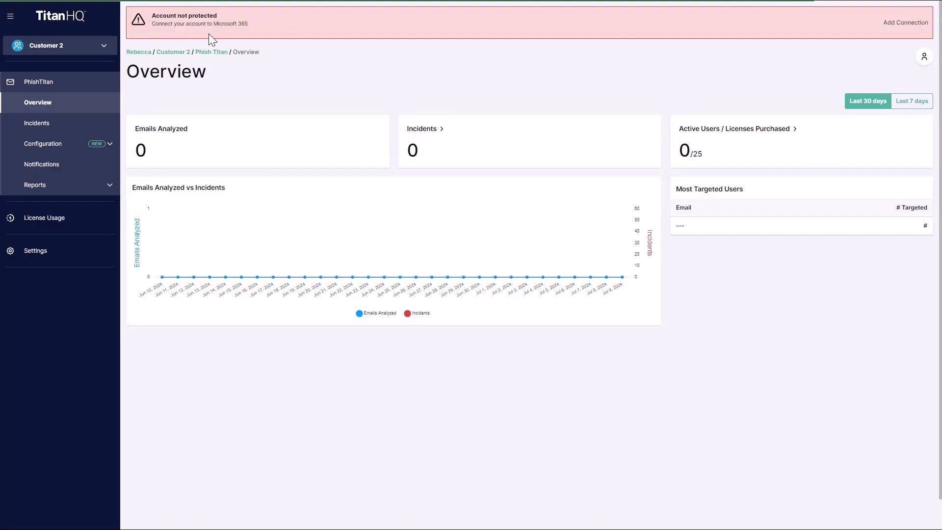
Add a Microsoft 365 connection for Customer 2 using the signed-in Microsoft account and accept the permissions PhishTitan requests.
left_click(894, 23)
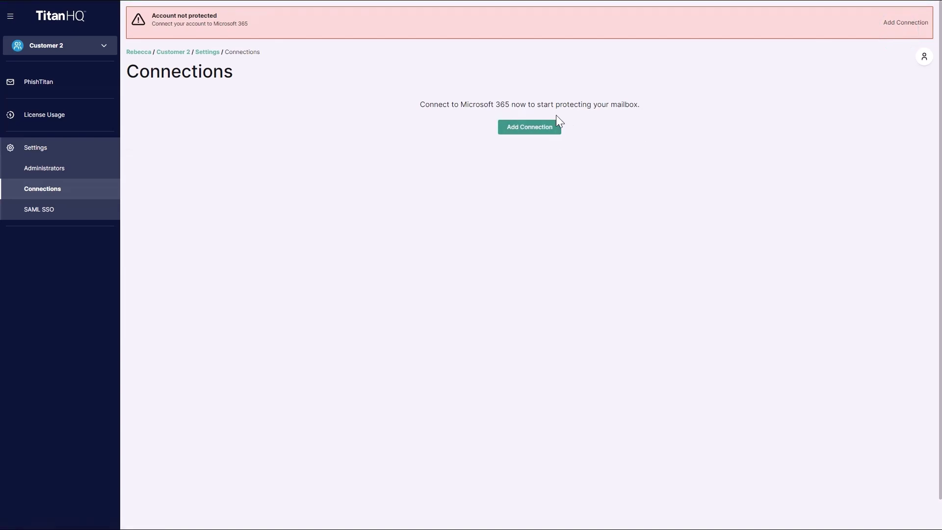
left_click(524, 128)
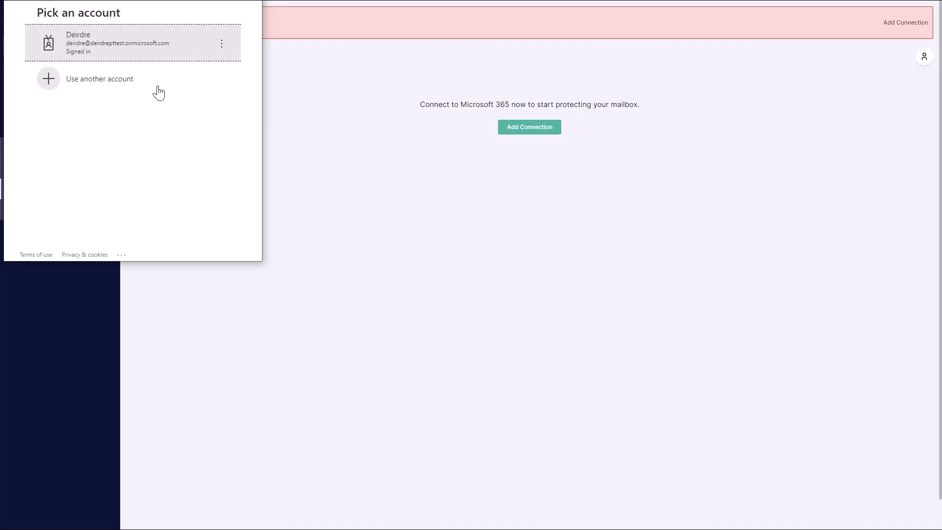
left_click(129, 40)
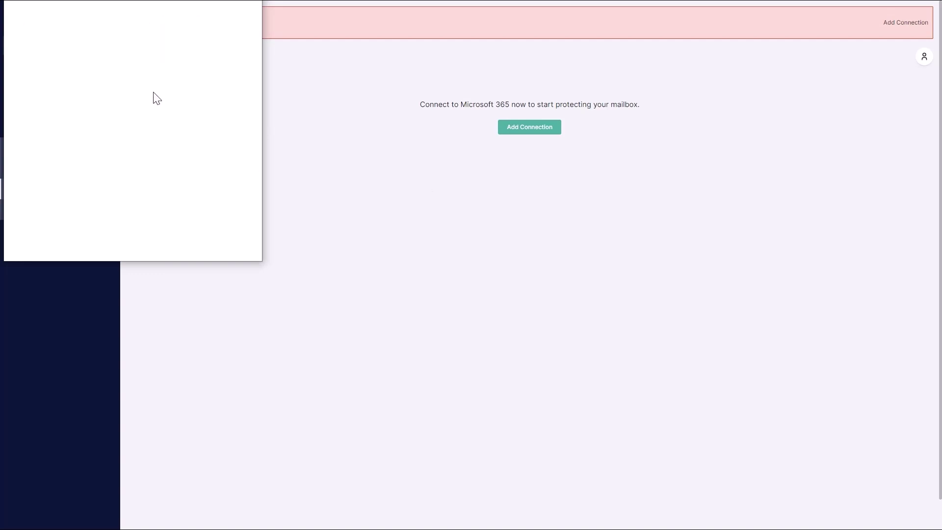
scroll(156, 93, "down", 1)
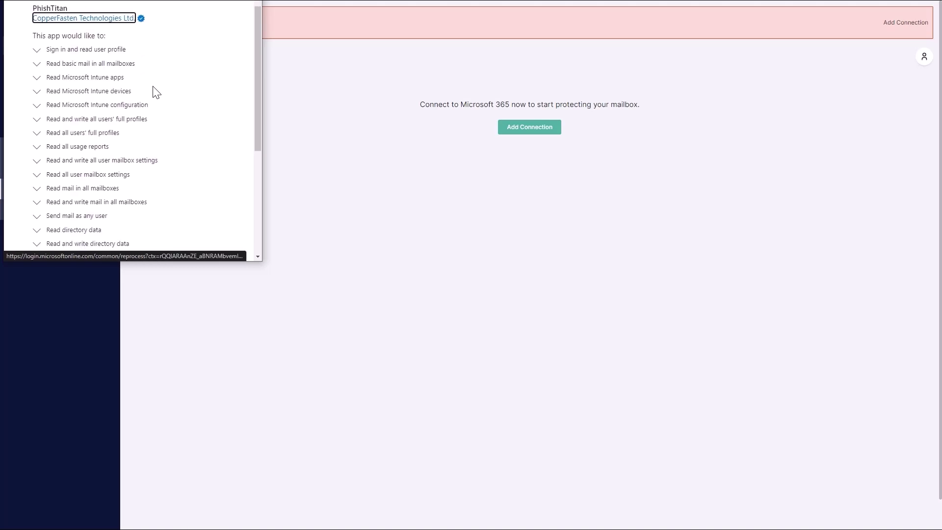
scroll(153, 93, "down", 1)
scroll(153, 93, "down", 3)
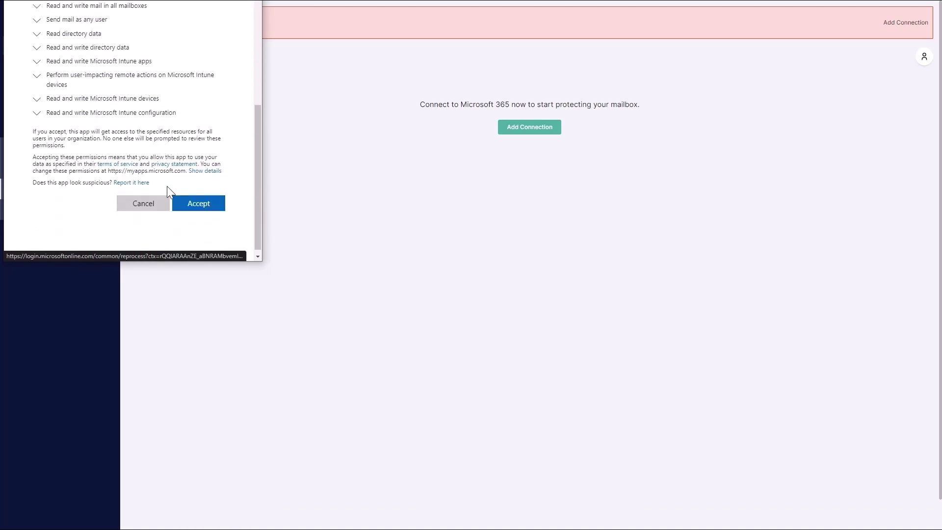
left_click(190, 205)
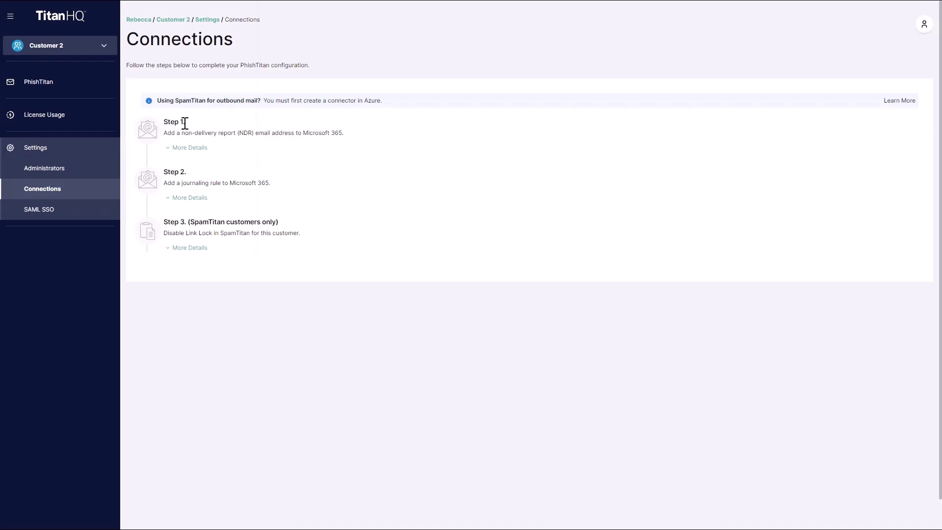
Copy the non-delivery report address from Step 1 and save it in Microsoft Purview as the recipient for undeliverable journal reports.
left_click(179, 149)
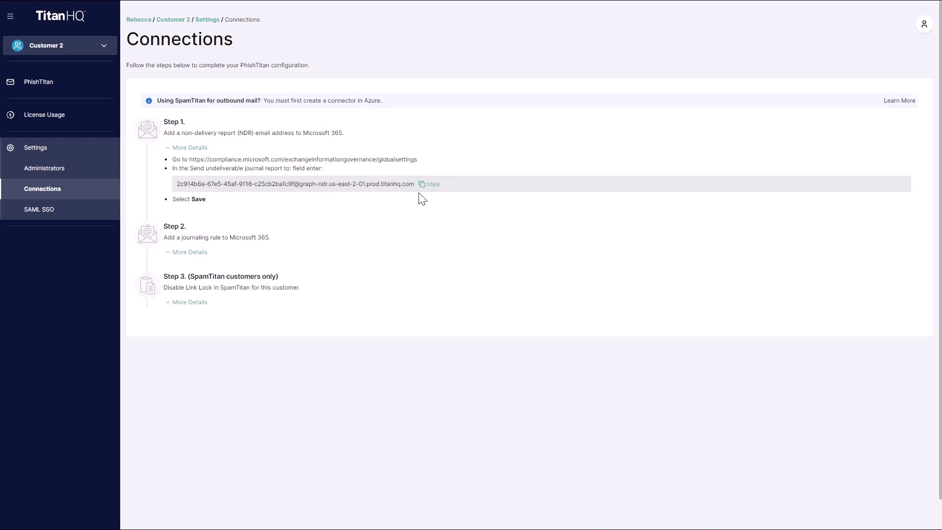
left_click(434, 186)
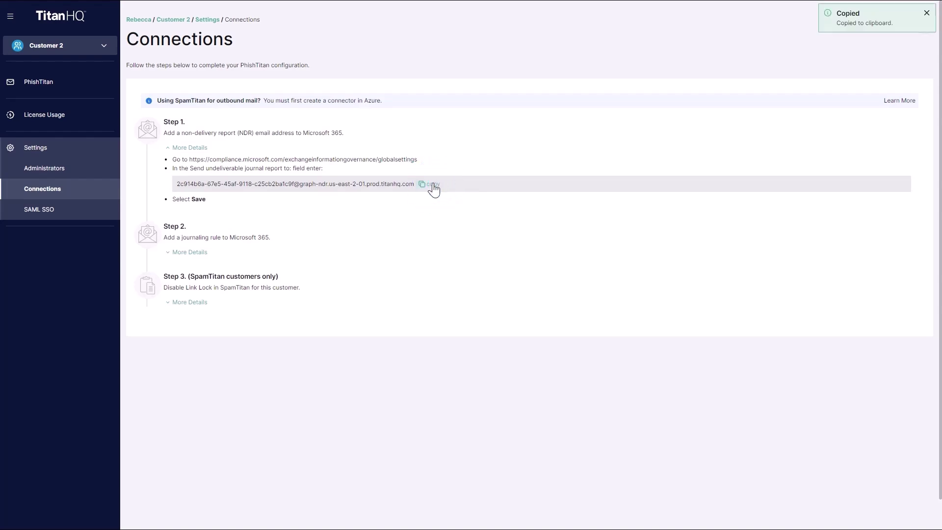
left_click(334, 163)
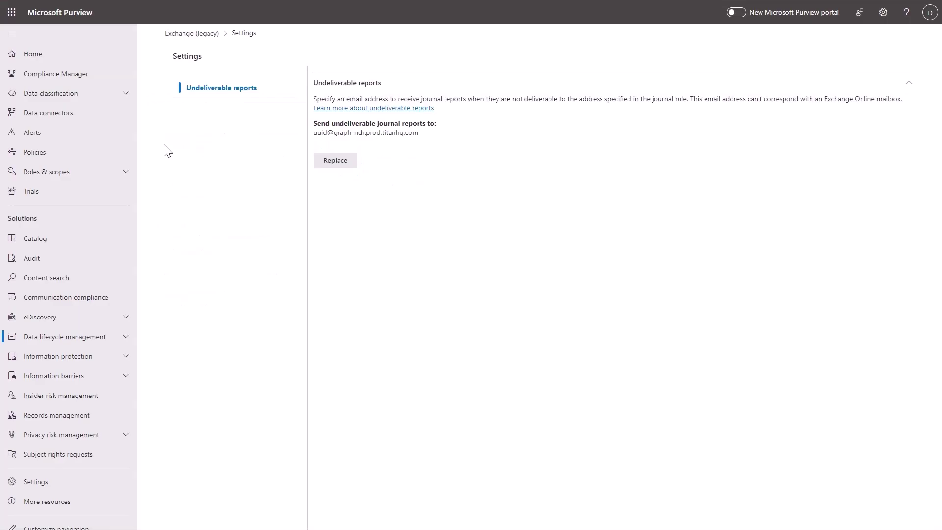
left_click(338, 164)
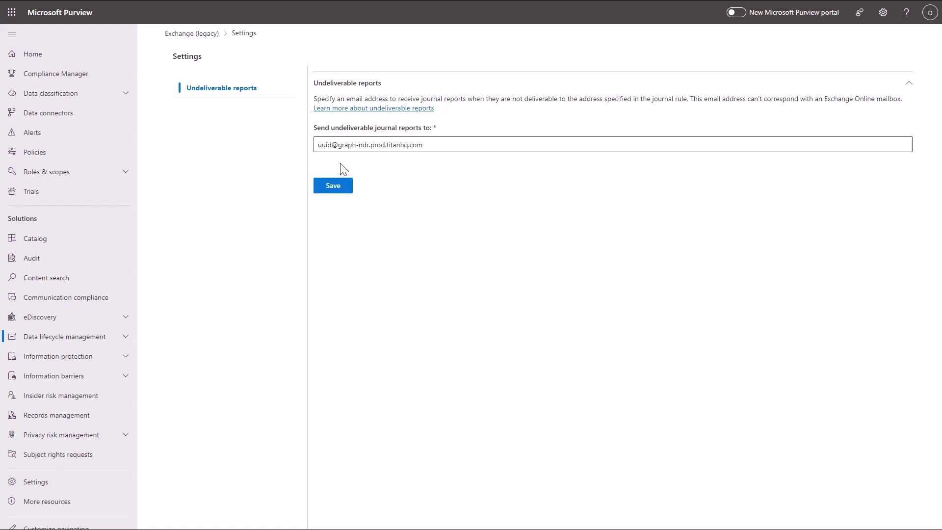
left_click_drag(431, 146, 314, 146)
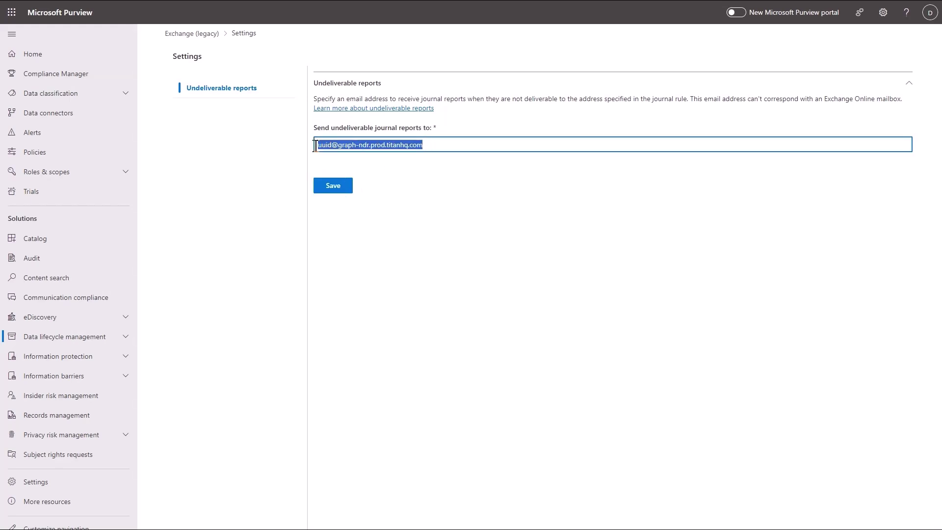
key("ctrl+v")
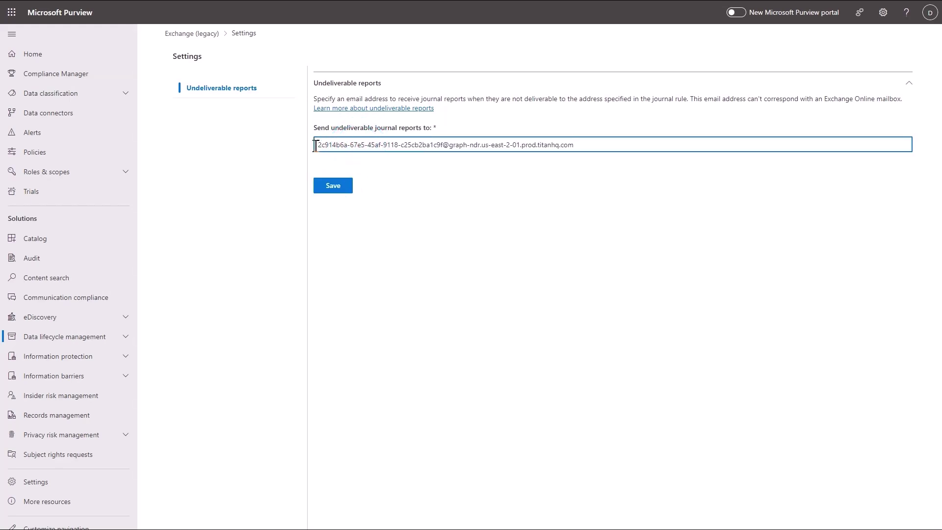
left_click(334, 186)
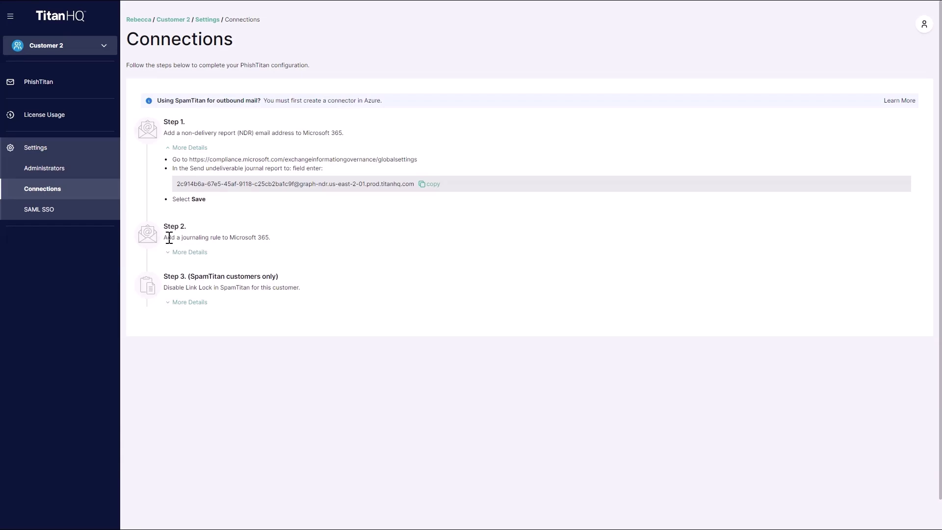
Copy the journaling address from Step 2 and paste it as the journal report recipient of a new Microsoft Purview journal rule.
left_click(181, 252)
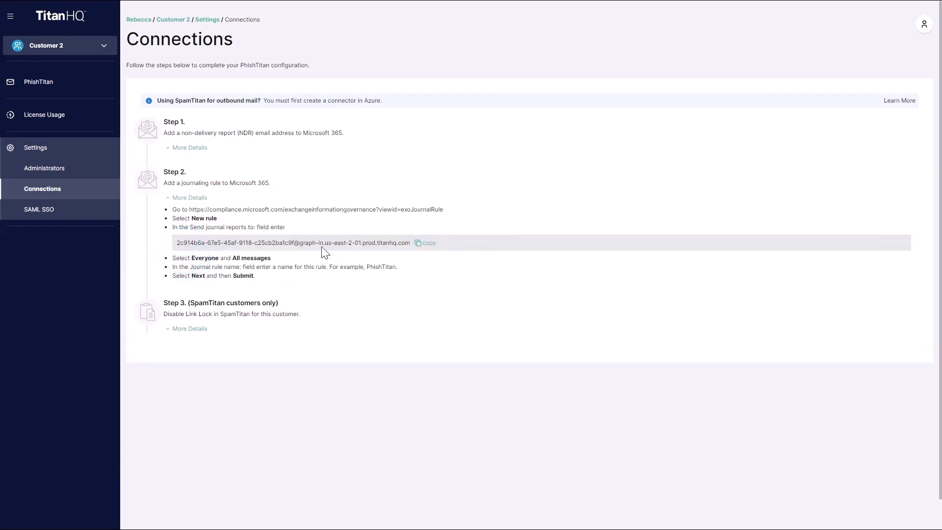
left_click(420, 244)
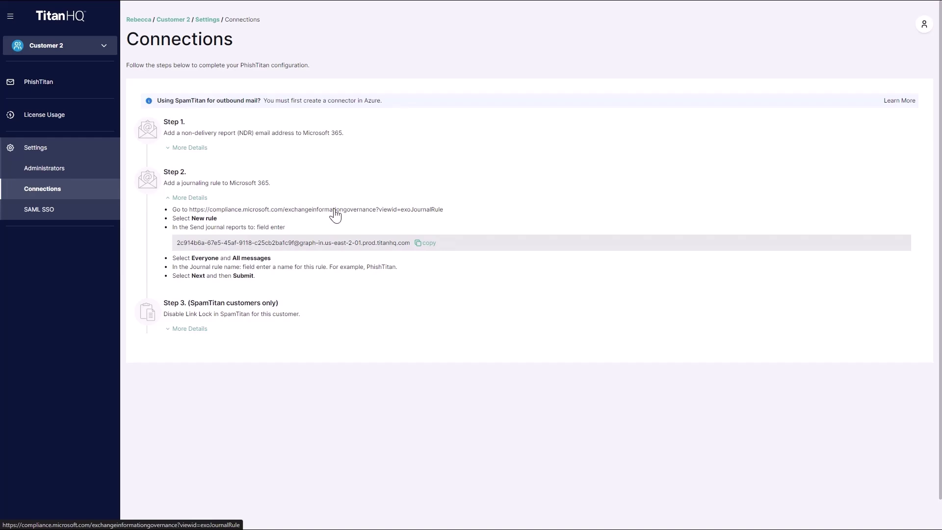
left_click(309, 210)
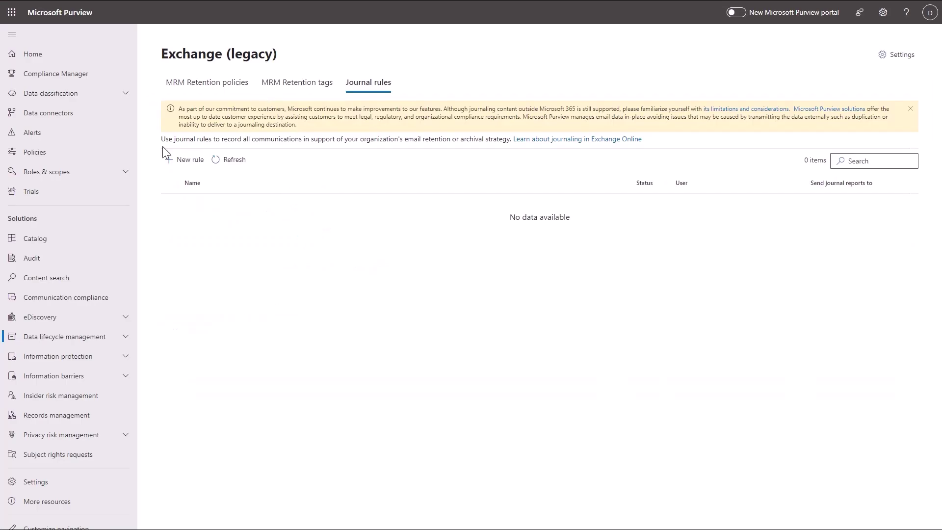
left_click(191, 160)
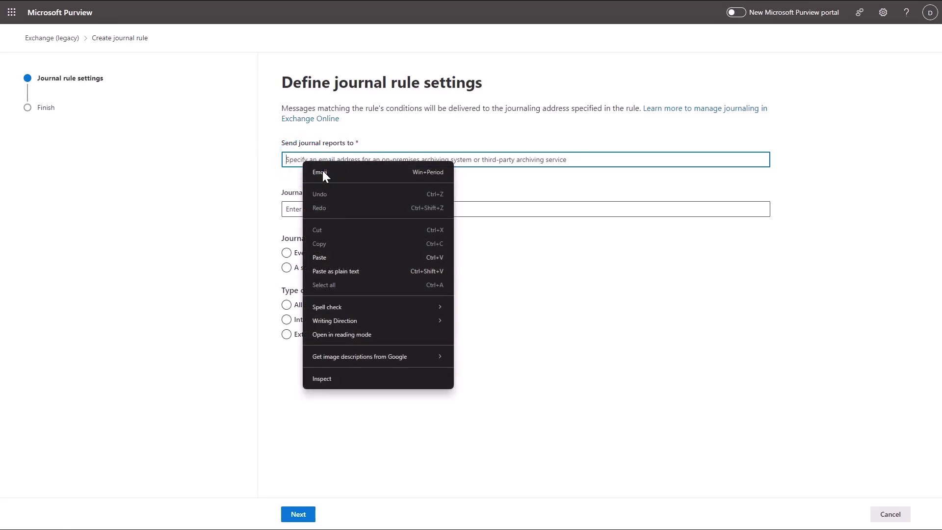
left_click(347, 275)
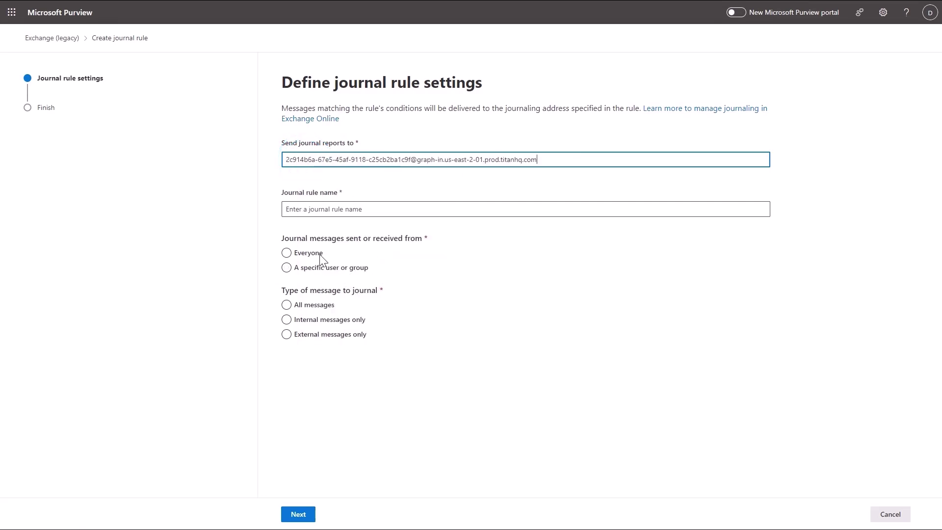
Apply the rule to everyone and all messages, name it "[Apply to all messages] - PhishTitan Journal Rule", and submit it.
left_click(287, 252)
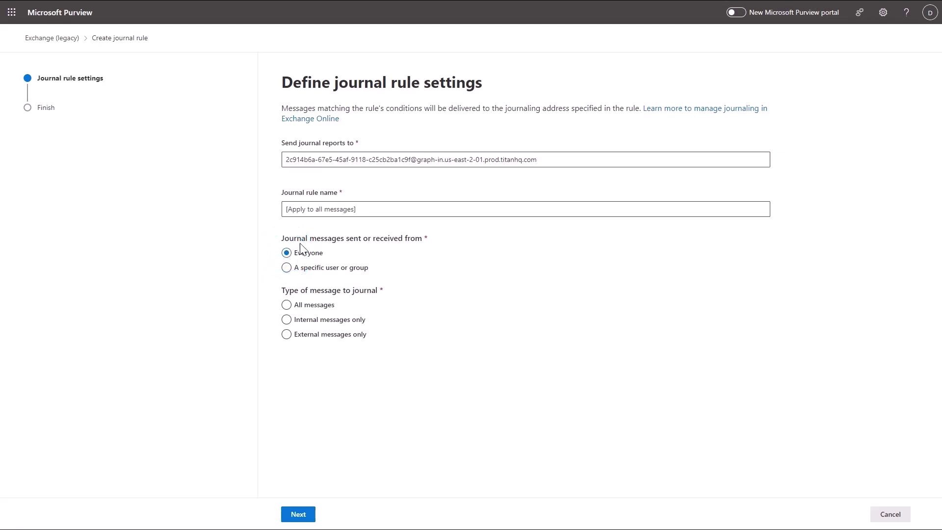
left_click(306, 306)
left_click(372, 211)
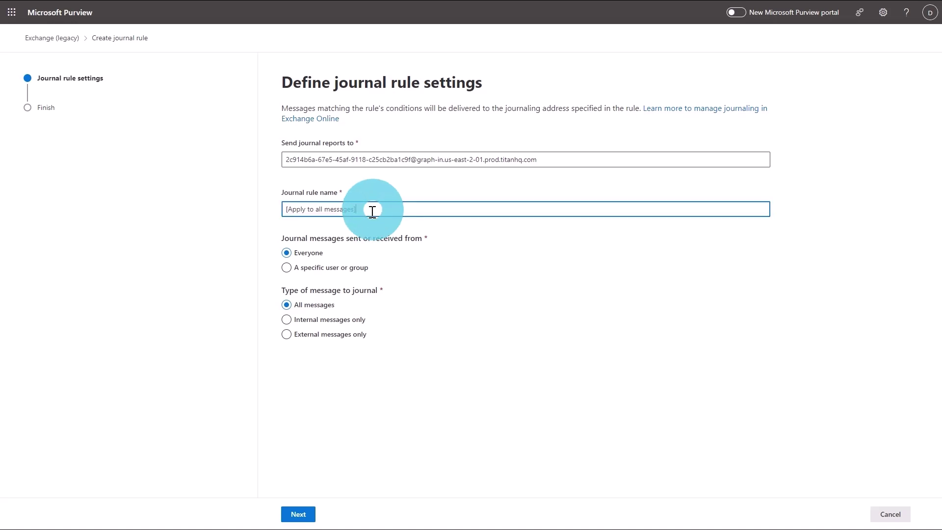
type("- PhishTitan Journal Rule")
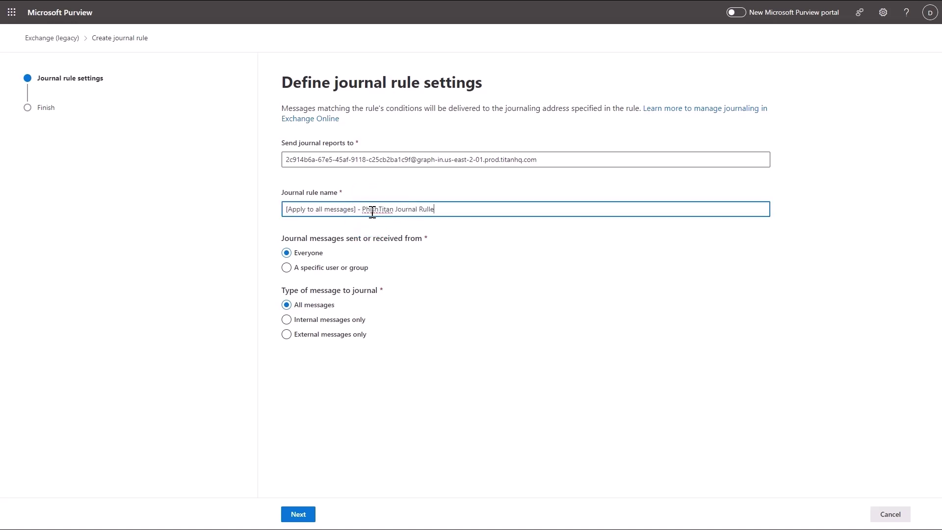
left_click(299, 515)
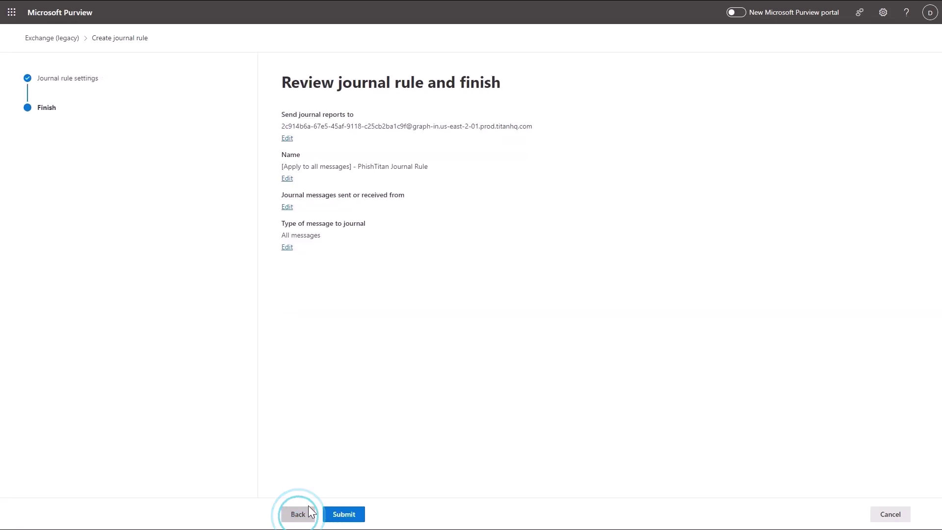
left_click(338, 519)
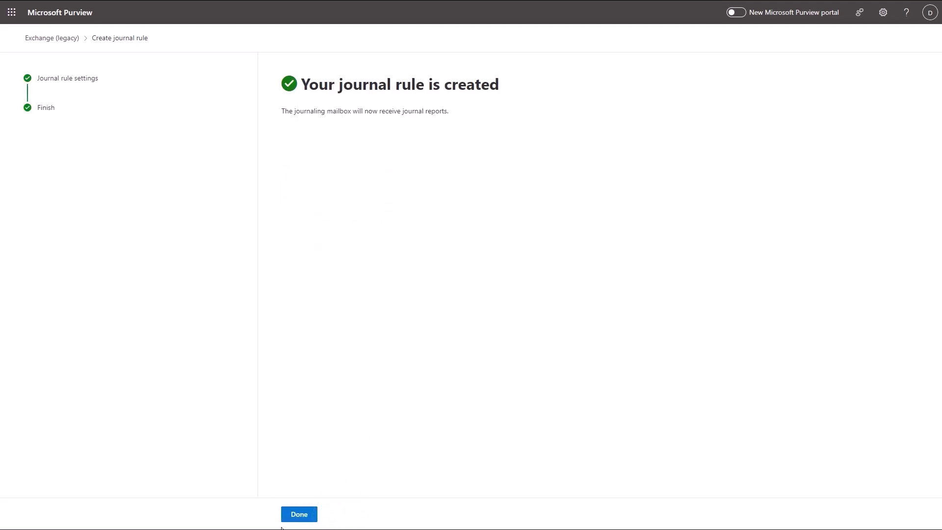
left_click(299, 514)
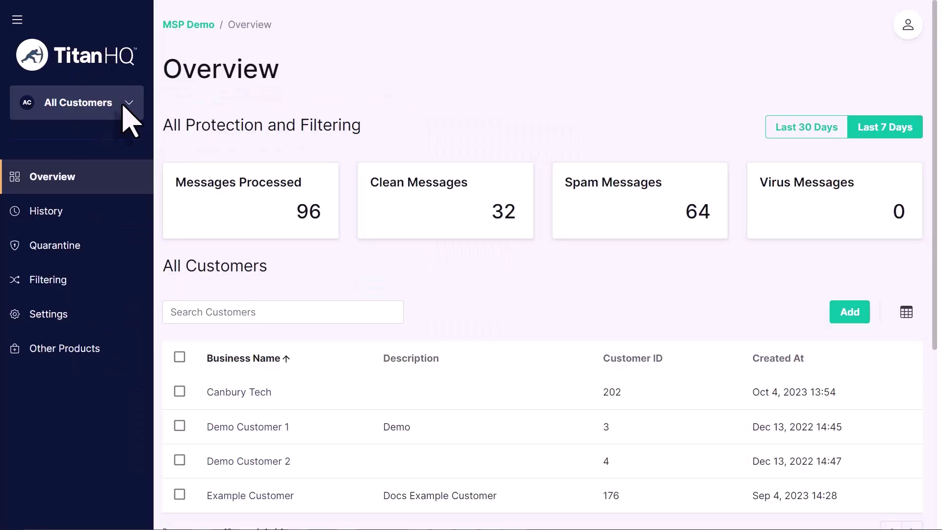
Open the Link Lock filtering policy of the customer Canbury Tech in SpamTitan.
left_click(123, 106)
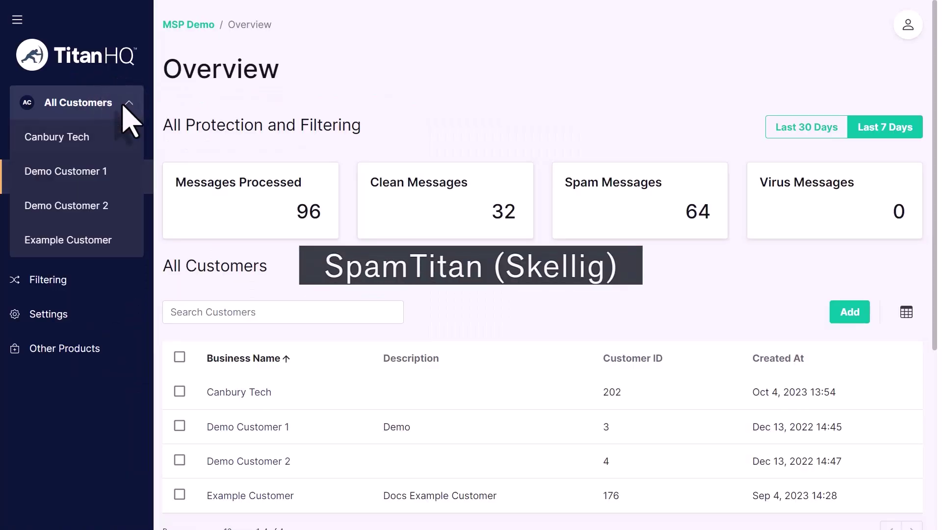
left_click(111, 143)
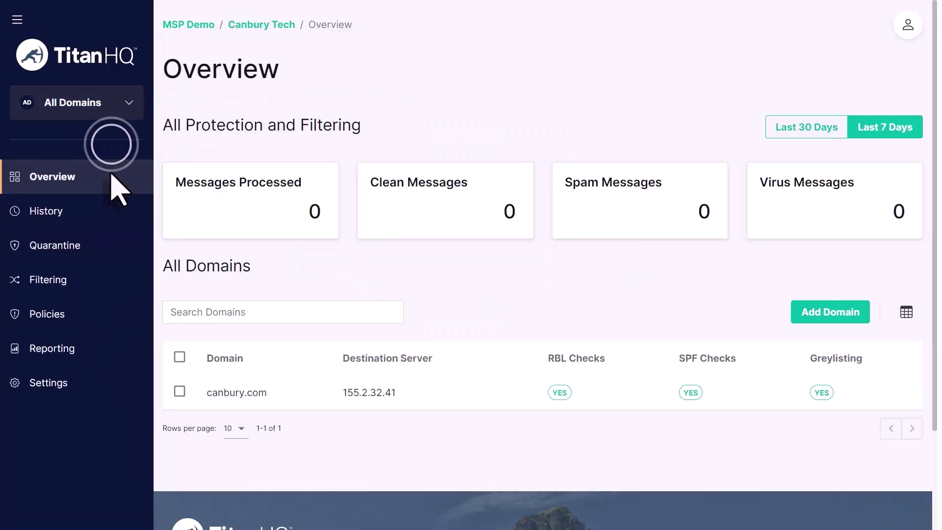
left_click(116, 290)
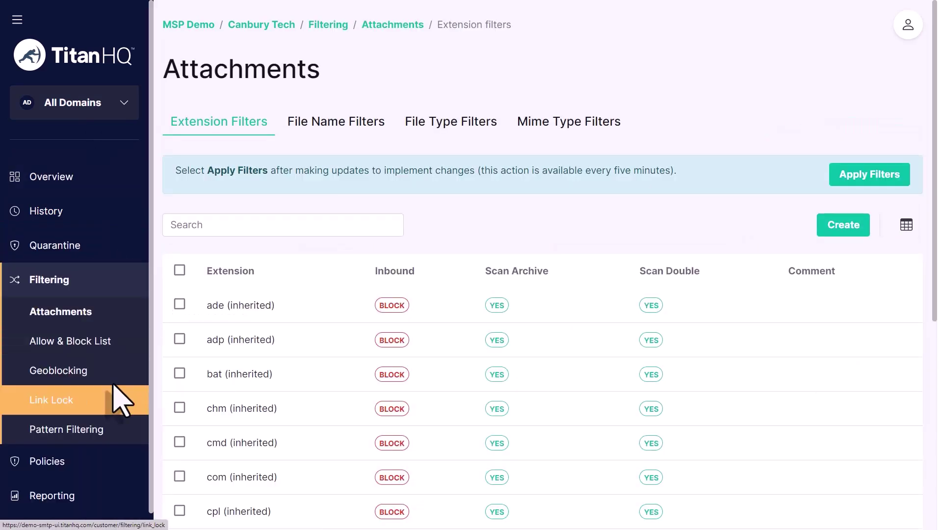
left_click(118, 399)
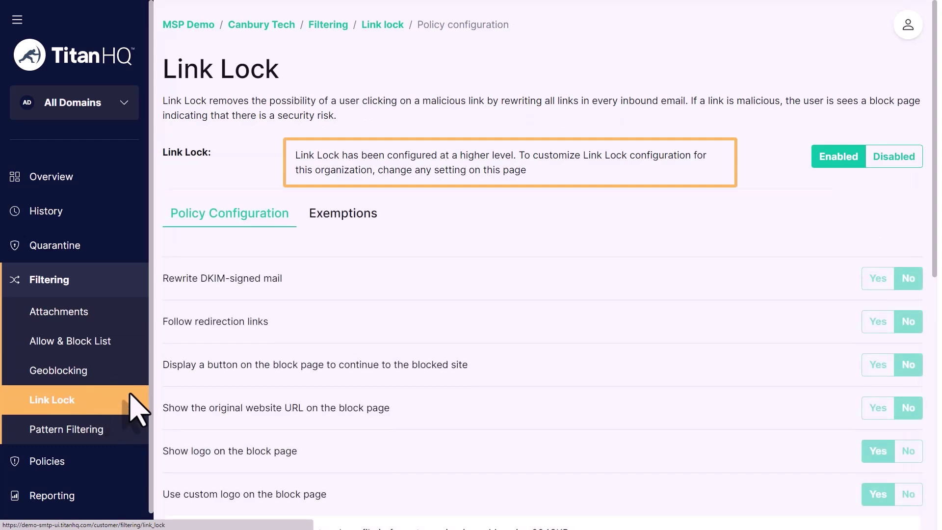
Disable Link Lock for the customer Canbury Tech.
left_click(896, 162)
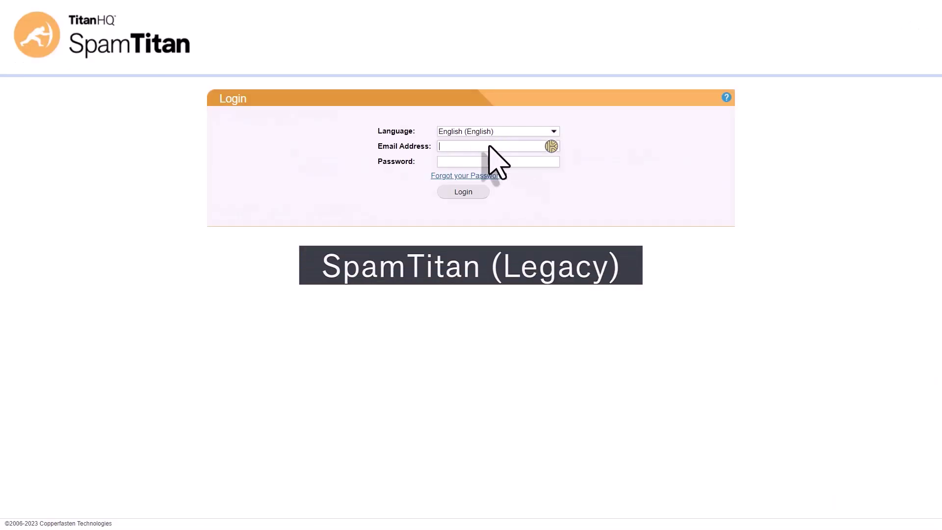
Sign in to SpamTitan (Legacy) by entering the administrator's email address and account password.
left_click(487, 162)
key("ctrl+v")
left_click(481, 192)
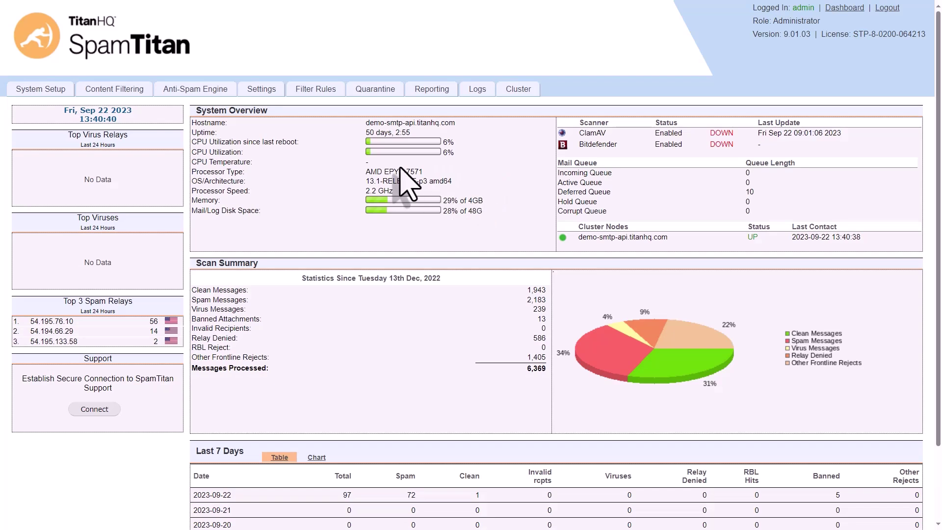
Open the Link Lock configuration of the domain demo1.com in the legacy content filtering settings and disable Link Lock for it.
left_click(138, 90)
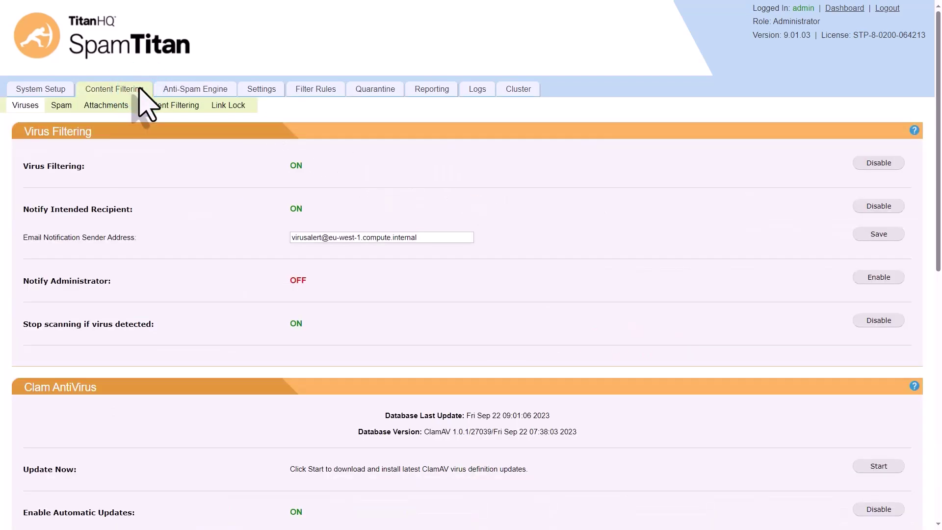
left_click(229, 106)
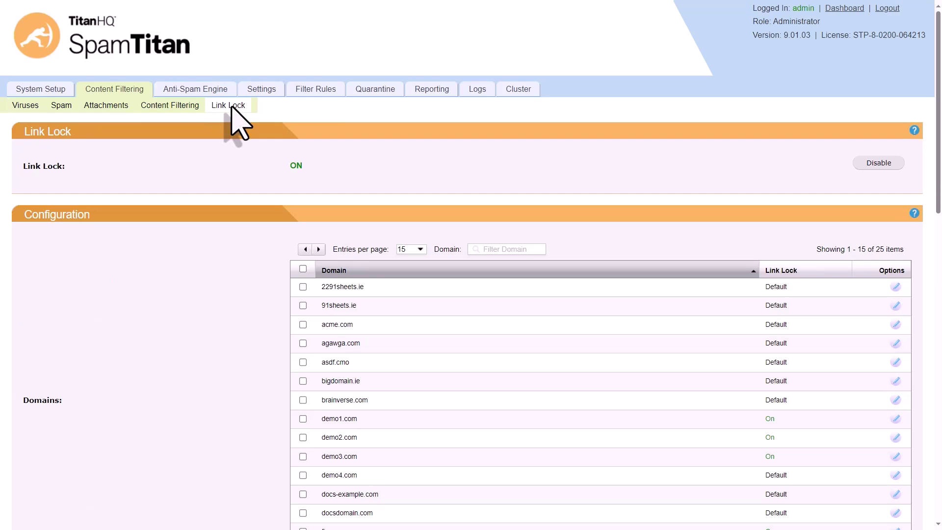
left_click(896, 419)
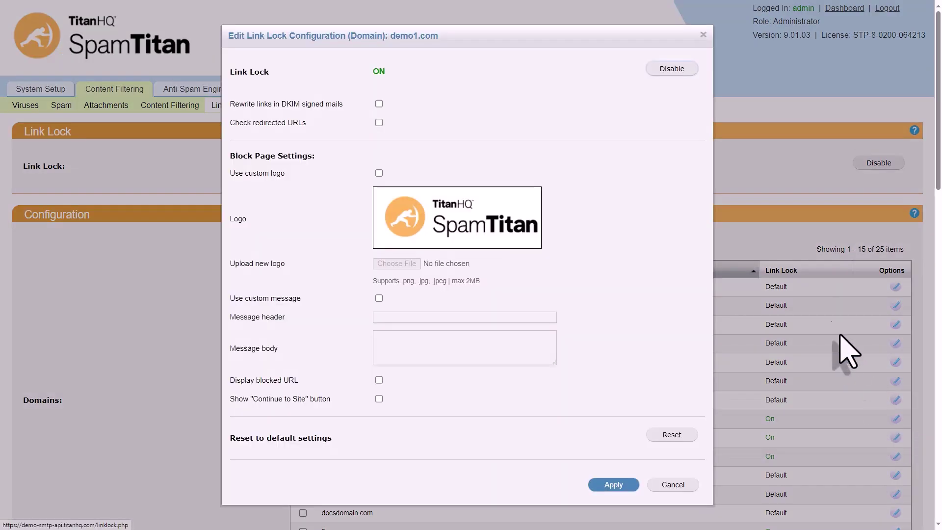
left_click(669, 69)
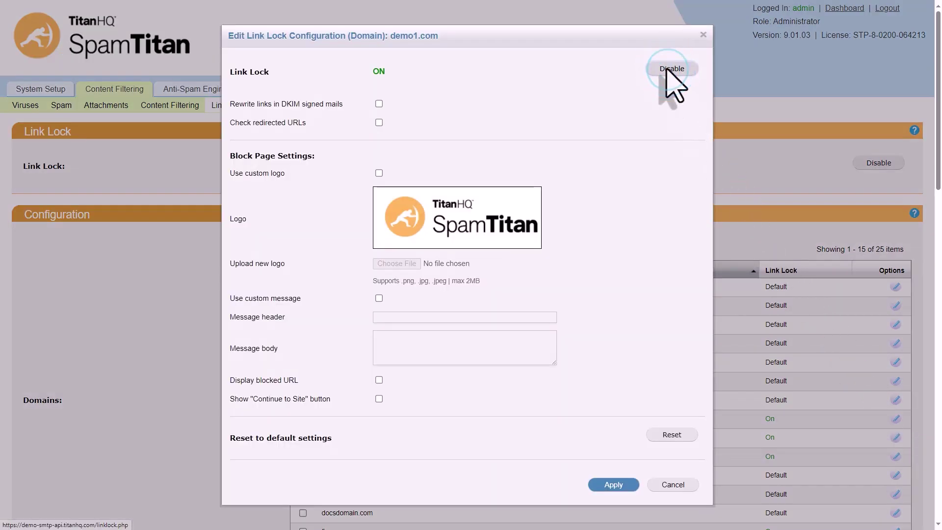
left_click(627, 104)
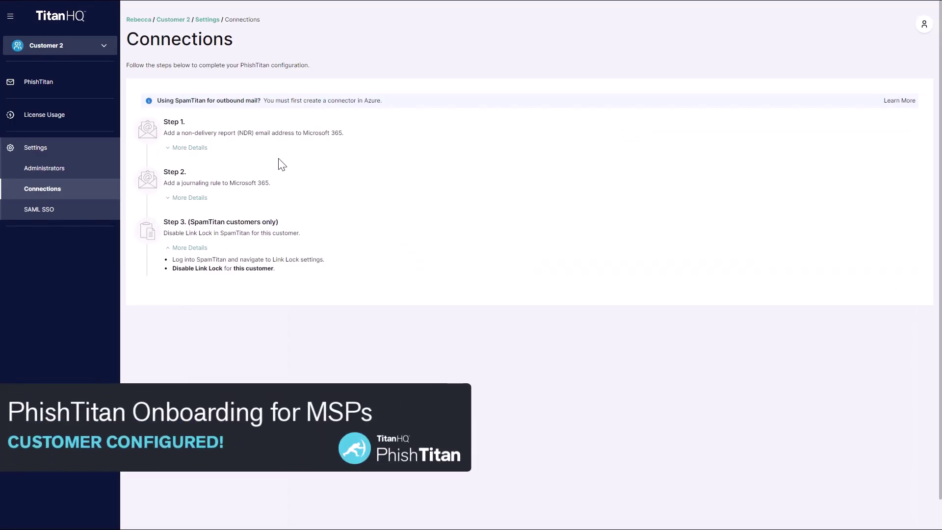
Switch to the PhishTitan portal and check Customer 2's overview and the protected mailboxes in its license usage.
left_click(56, 87)
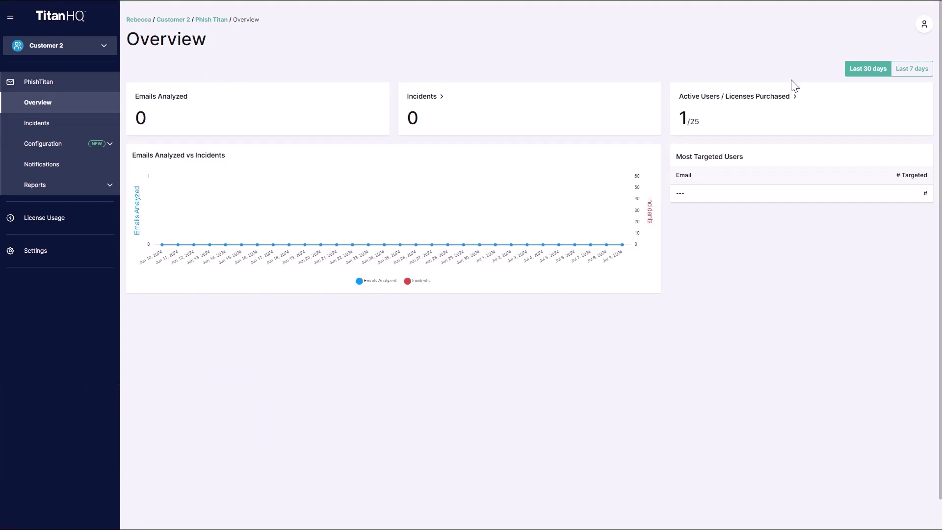
left_click(722, 116)
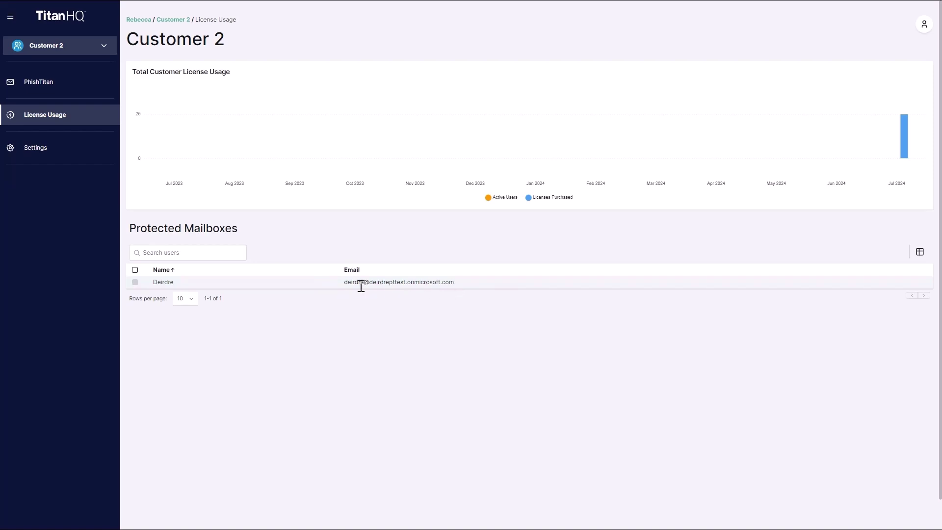
Switch the scope from Customer 2 to all customers and open the Phishing Simulation overview.
left_click(48, 46)
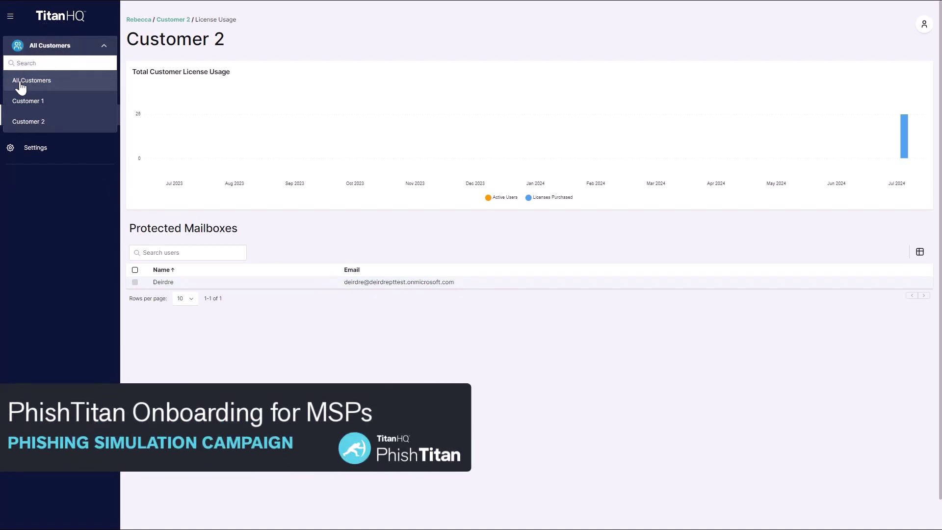
left_click(42, 86)
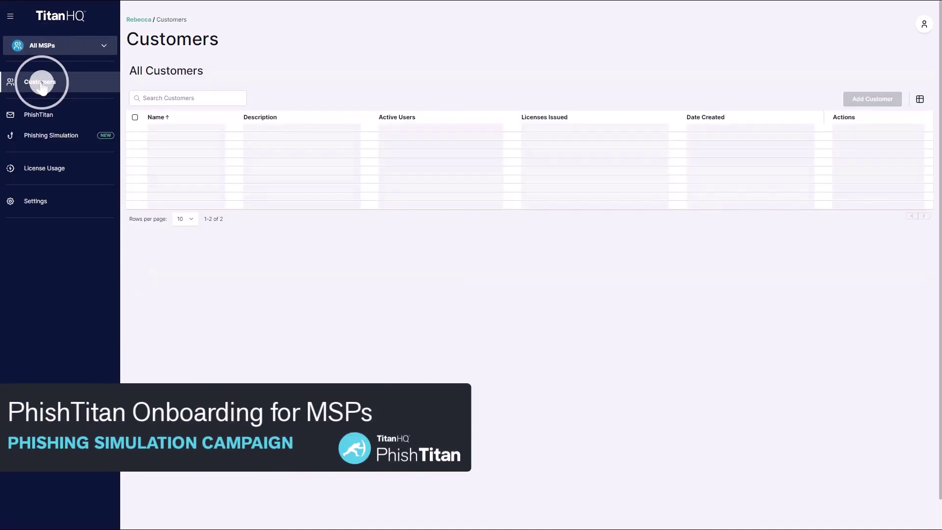
left_click(76, 139)
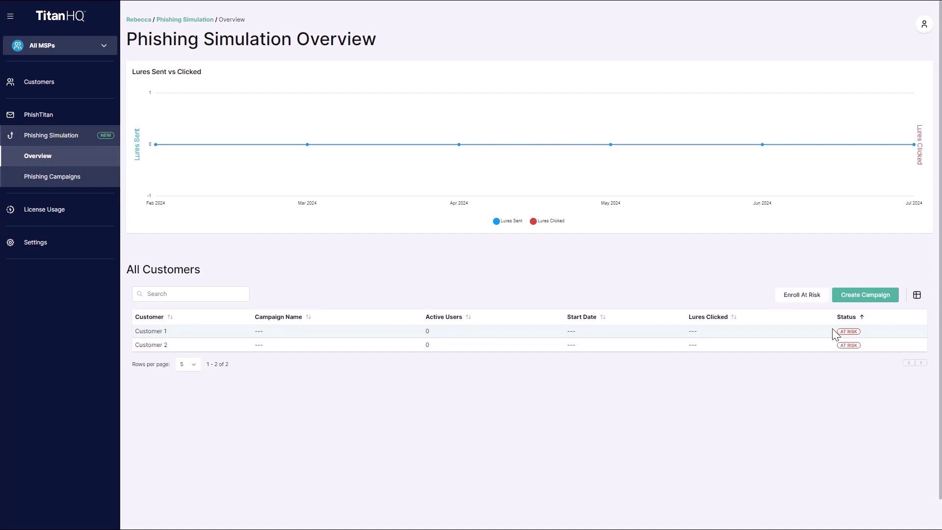
Set up a continuous phishing campaign named "Continuous Phishing Demo" with the description "Demo Campaign" and start date 10/07/2024.
left_click(805, 294)
left_click(485, 224)
type("Demo Campaign")
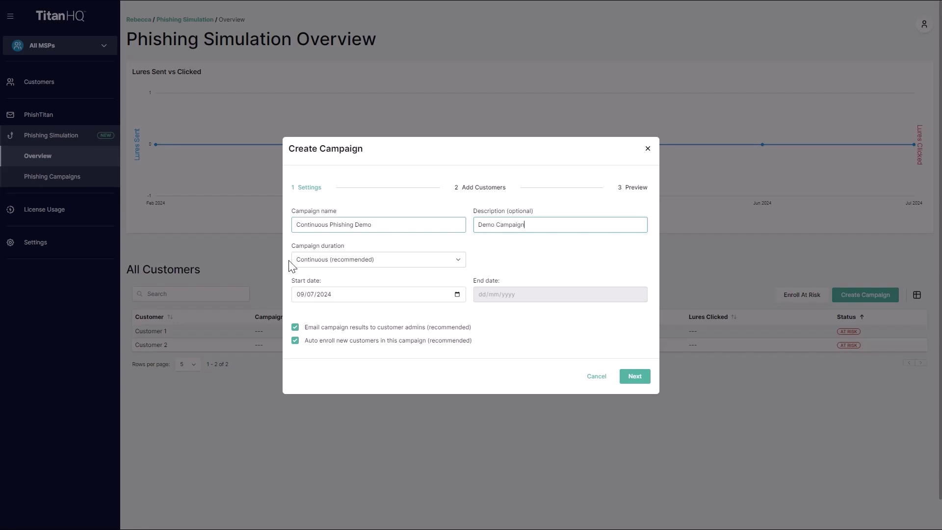
left_click(407, 295)
left_click(458, 295)
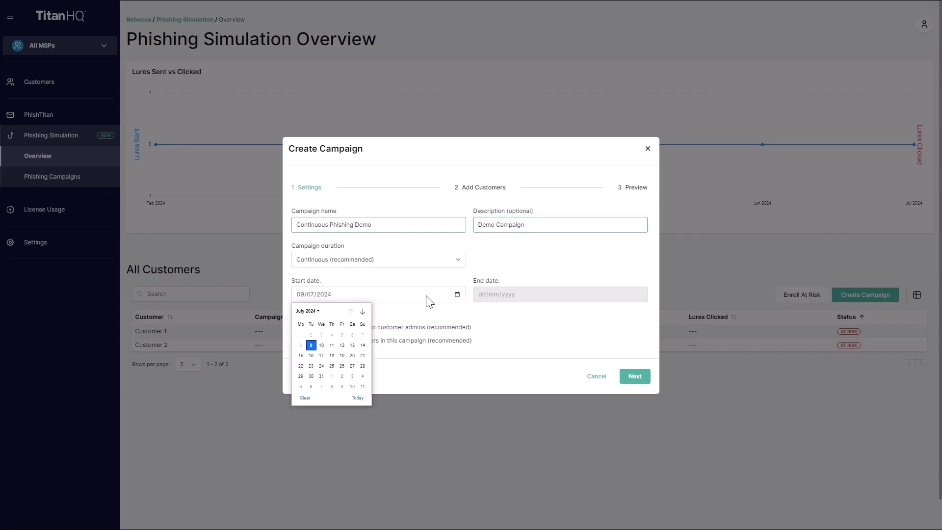
left_click(322, 343)
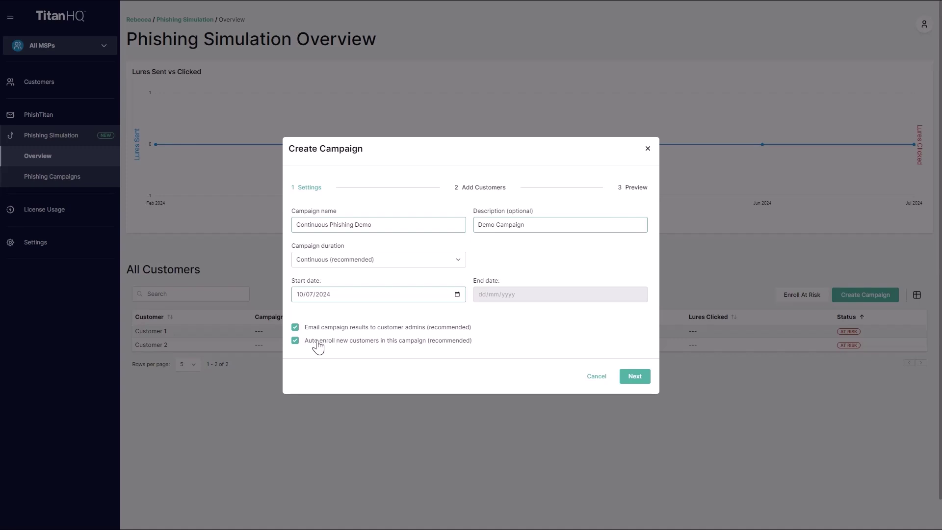
left_click(634, 376)
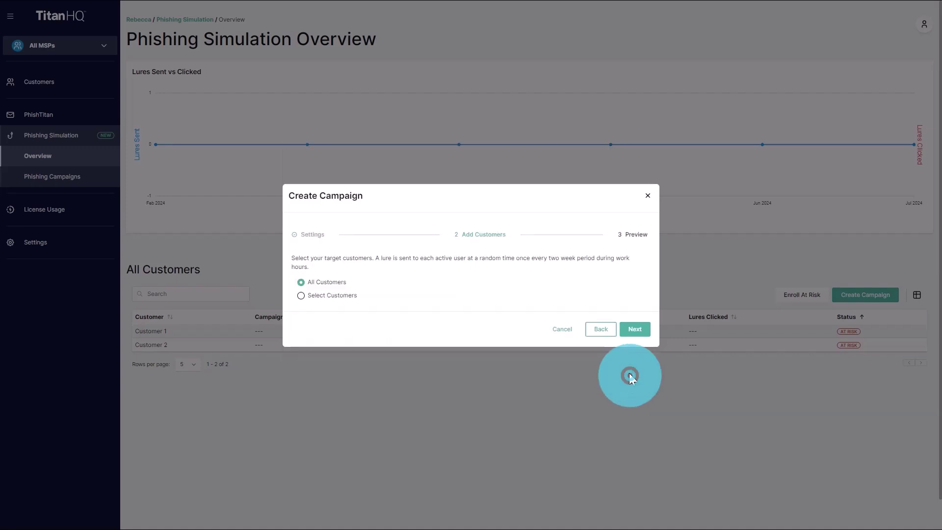
Target only Customer 2, create the campaign, and open the list of all phishing campaigns.
left_click(301, 296)
left_click(303, 312)
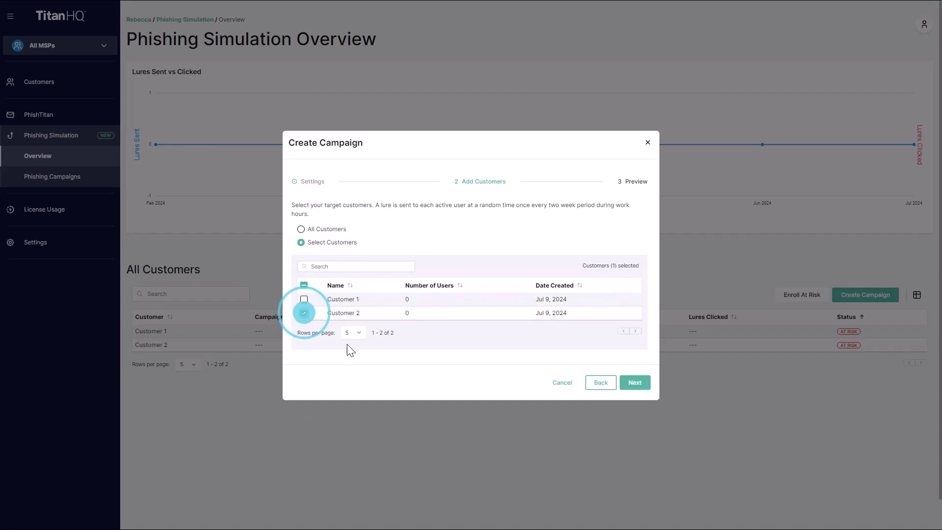
left_click(635, 382)
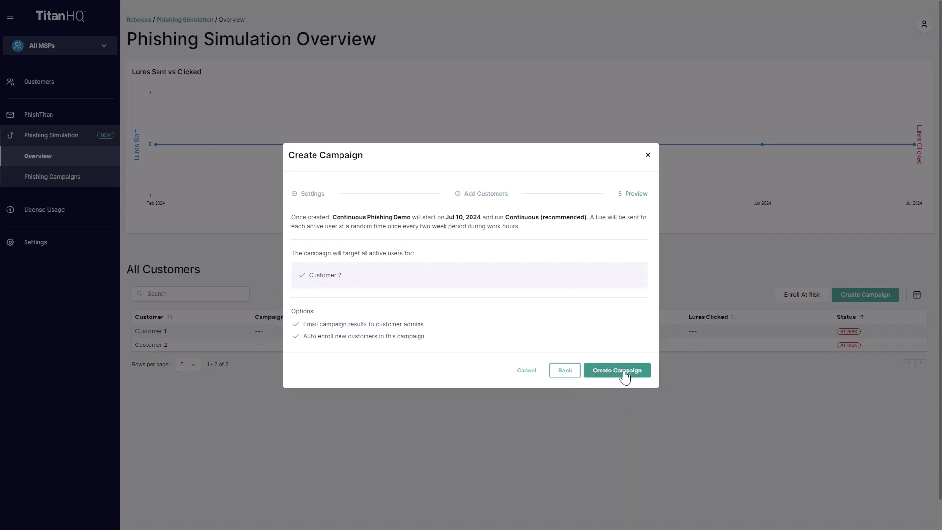
left_click(622, 373)
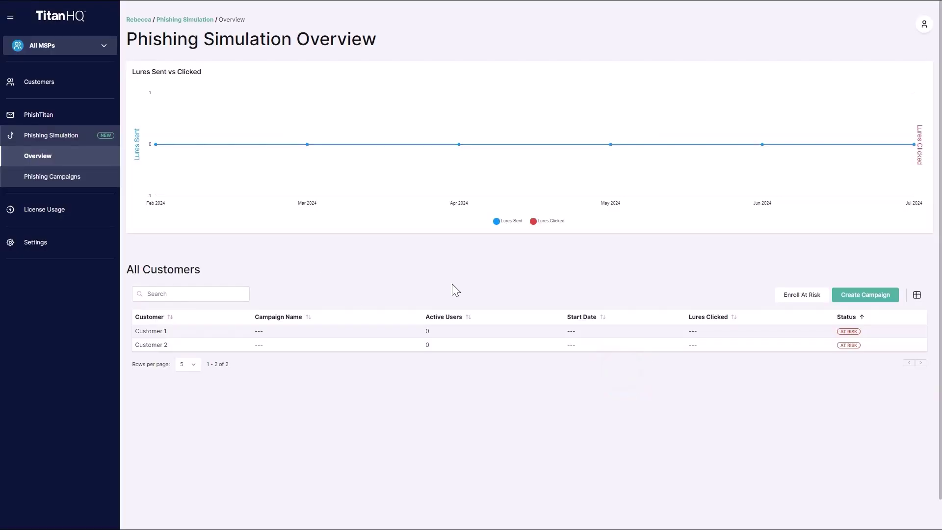
left_click(53, 177)
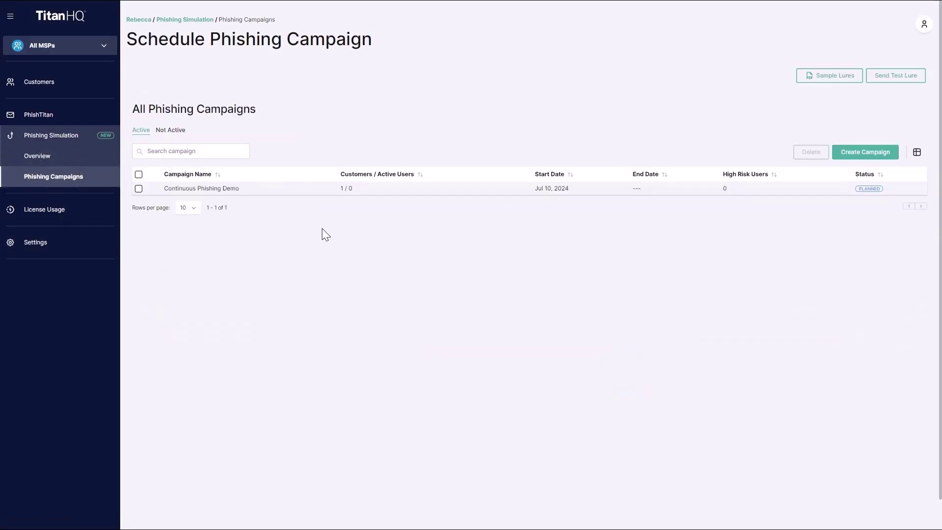